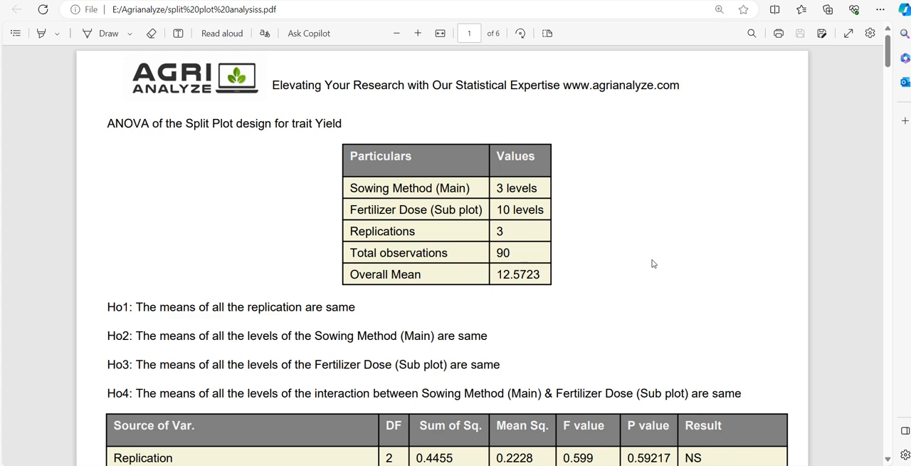
Step: Review the Yield trait's ANOVA table, the other statistics and the interpretation of the ANOVA results in the split plot report
{"action": "scroll", "coordinate": [654, 264], "scroll_direction": "down", "scroll_amount": 3}
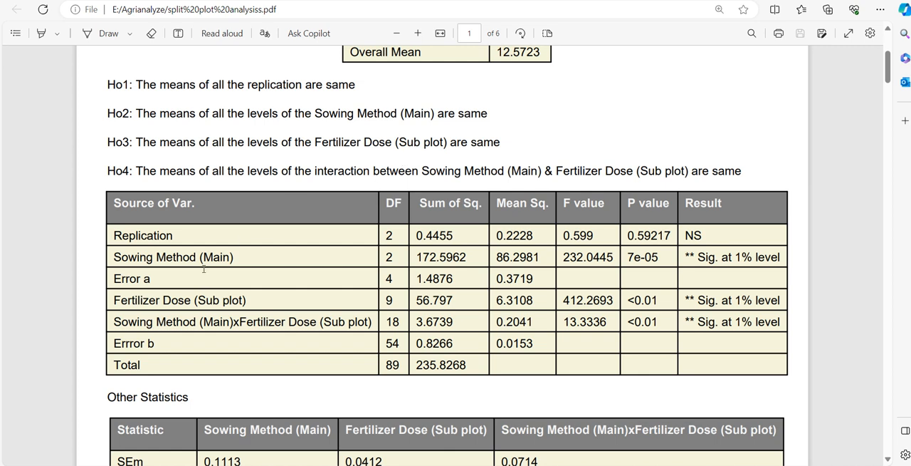
{"action": "scroll", "coordinate": [204, 268], "scroll_direction": "down", "scroll_amount": 3}
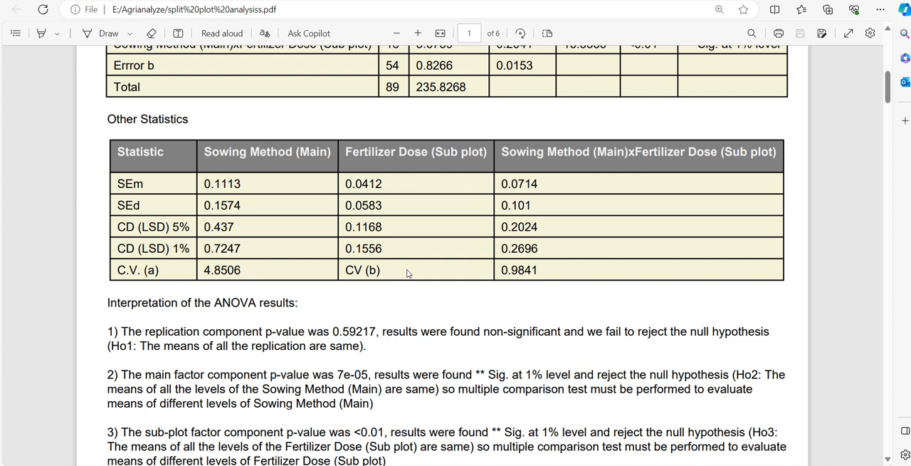
{"action": "scroll", "coordinate": [417, 292], "scroll_direction": "down", "scroll_amount": 5}
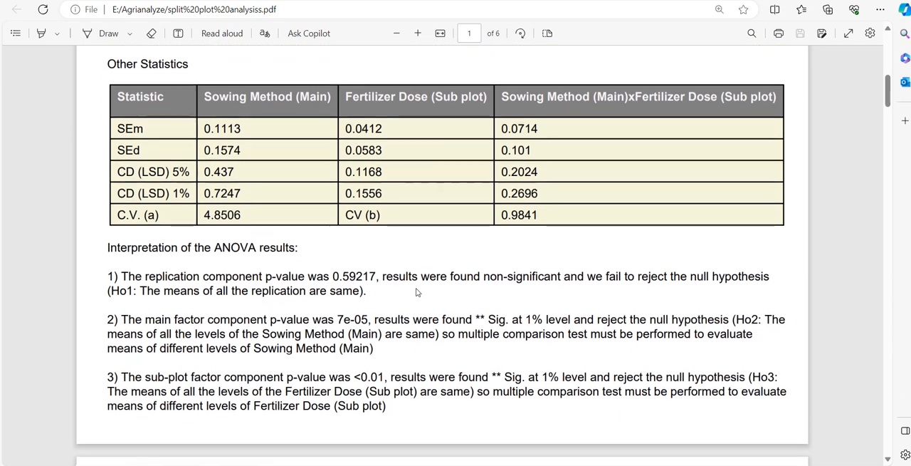
Step: Examine the LSD comparison tables for Yield on the following pages, through to the Plant Height ANOVA heading, and highlight the trait name
{"action": "scroll", "coordinate": [418, 292], "scroll_direction": "down", "scroll_amount": 3}
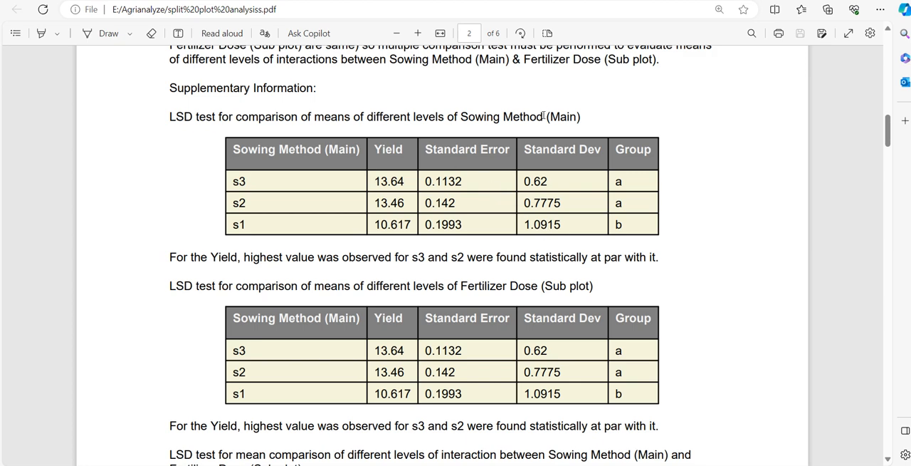
{"action": "scroll", "coordinate": [545, 116], "scroll_direction": "down", "scroll_amount": 3}
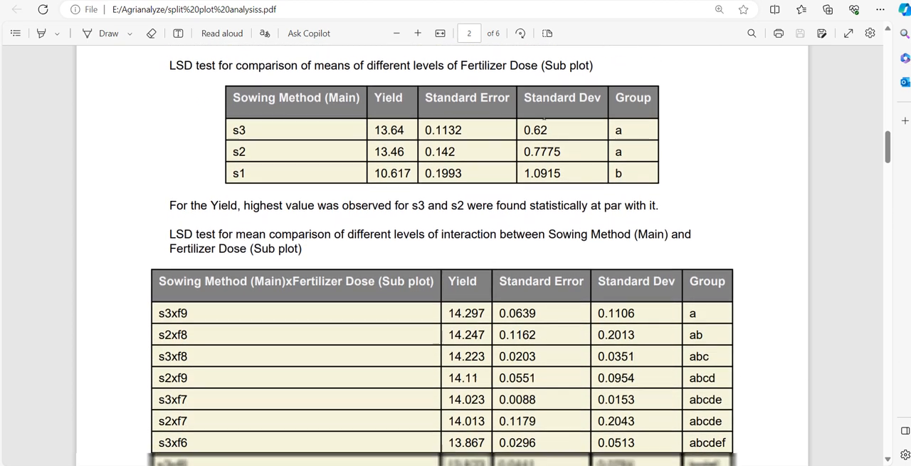
{"action": "scroll", "coordinate": [544, 116], "scroll_direction": "down", "scroll_amount": 2}
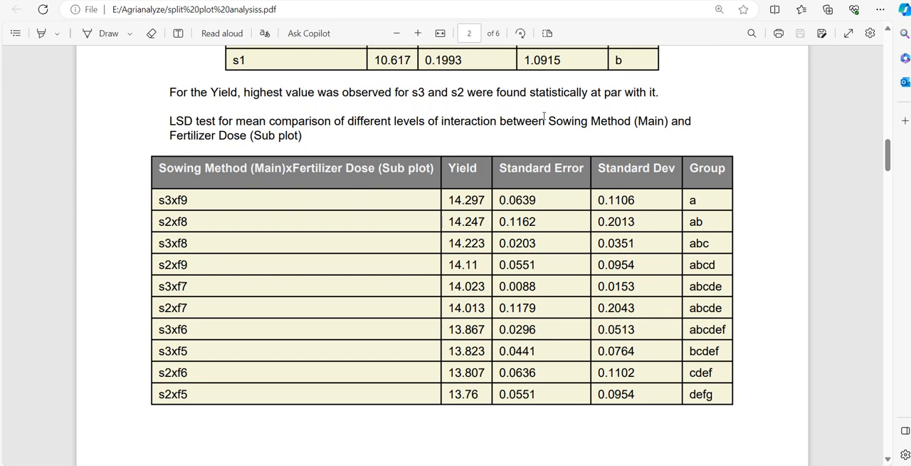
{"action": "scroll", "coordinate": [545, 116], "scroll_direction": "up", "scroll_amount": 2}
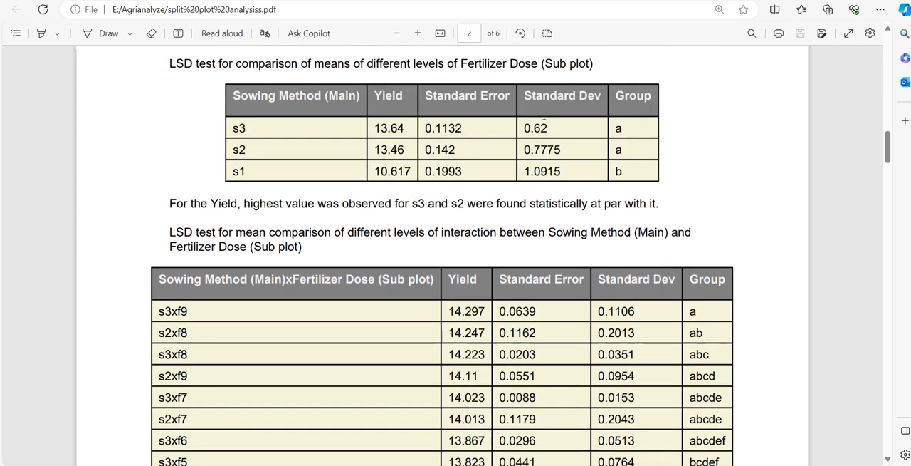
{"action": "scroll", "coordinate": [544, 116], "scroll_direction": "down", "scroll_amount": 2}
{"action": "scroll", "coordinate": [545, 116], "scroll_direction": "up", "scroll_amount": 1}
{"action": "scroll", "coordinate": [544, 115], "scroll_direction": "down", "scroll_amount": 5}
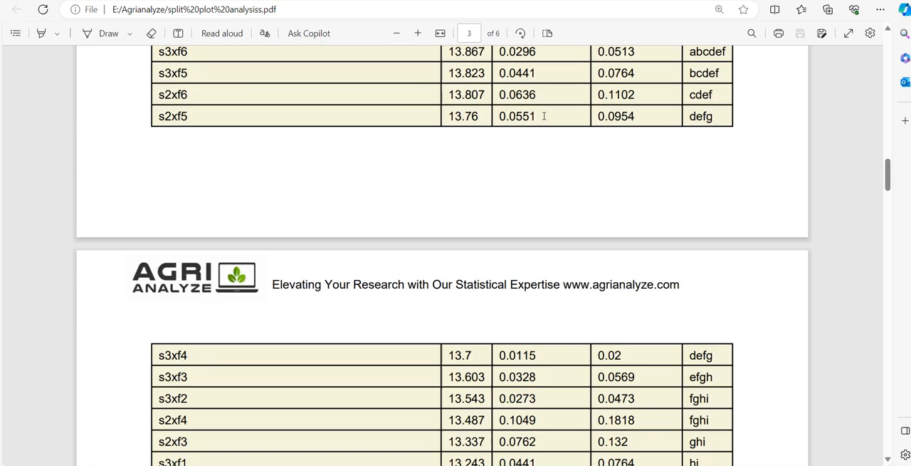
{"action": "scroll", "coordinate": [544, 115], "scroll_direction": "down", "scroll_amount": 8}
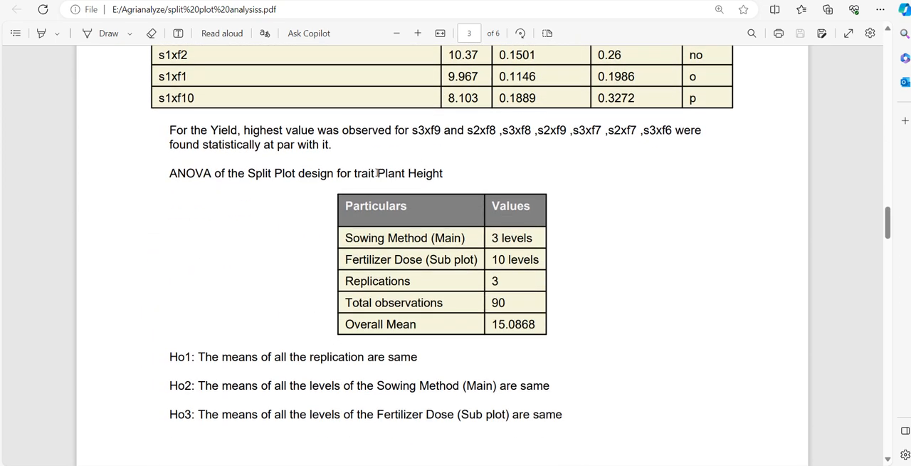
{"action": "left_click_drag", "start_coordinate": [377, 173], "coordinate": [456, 175]}
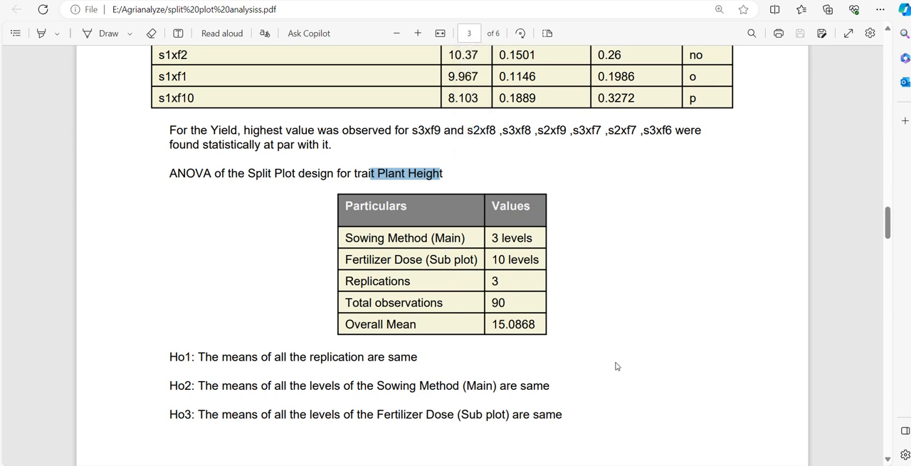
Step: Switch to the split_plot_data sheet in Excel, enlarge the view to 140% and select the Plant Height column from row 12 up to its header
{"action": "key", "text": "alt+Tab"}
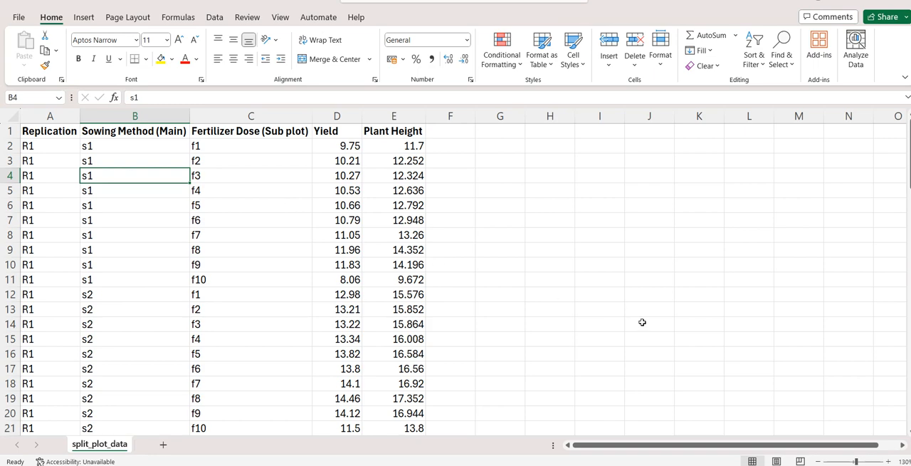
{"action": "left_click", "coordinate": [889, 461]}
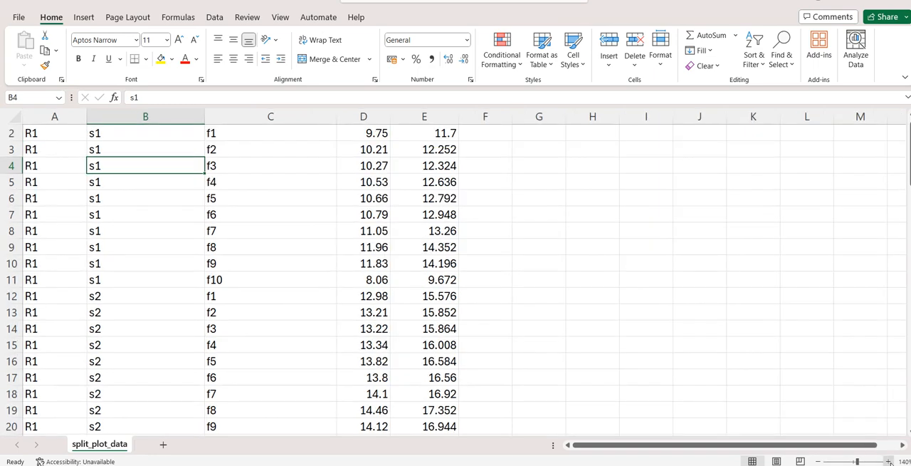
{"action": "left_click", "coordinate": [484, 298]}
{"action": "key", "text": "Left"}
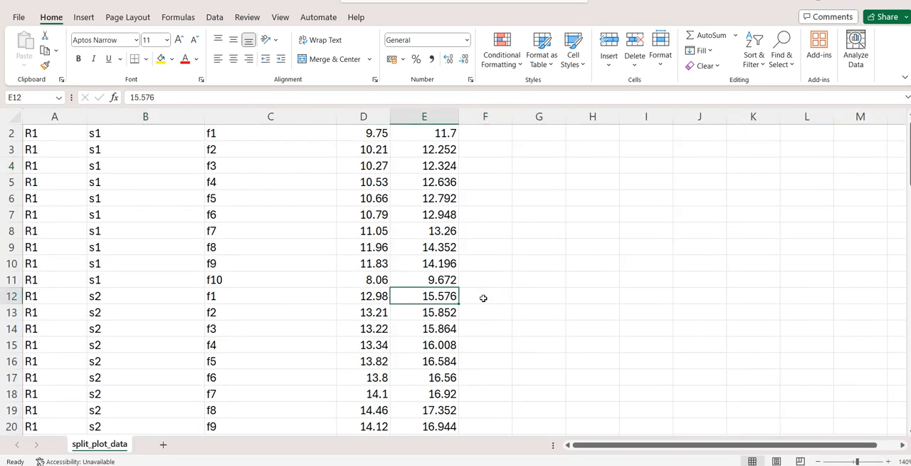
{"action": "key", "text": "ctrl+shift+Up"}
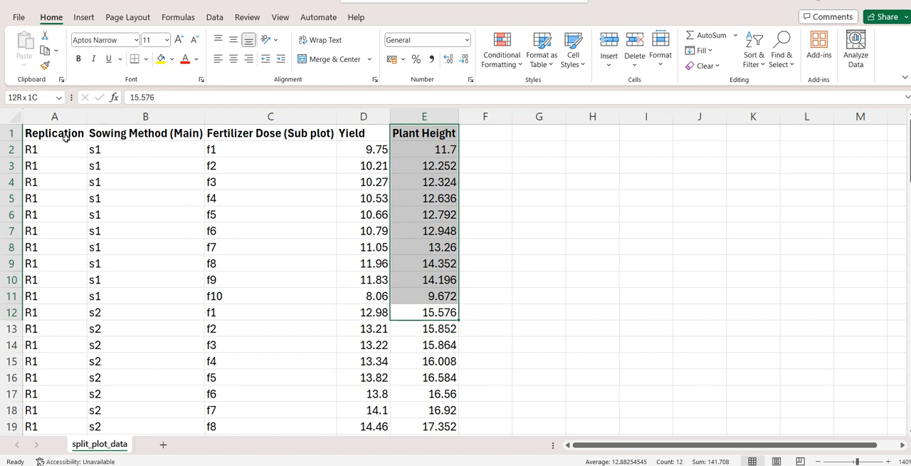
Step: Go through the Replication, Sowing Method (Main), Fertilizer Dose (Sub plot), Yield and Plant Height headers, plus the empty columns beside them, to examine the data layout
{"action": "left_click", "coordinate": [65, 137]}
{"action": "left_click", "coordinate": [143, 143]}
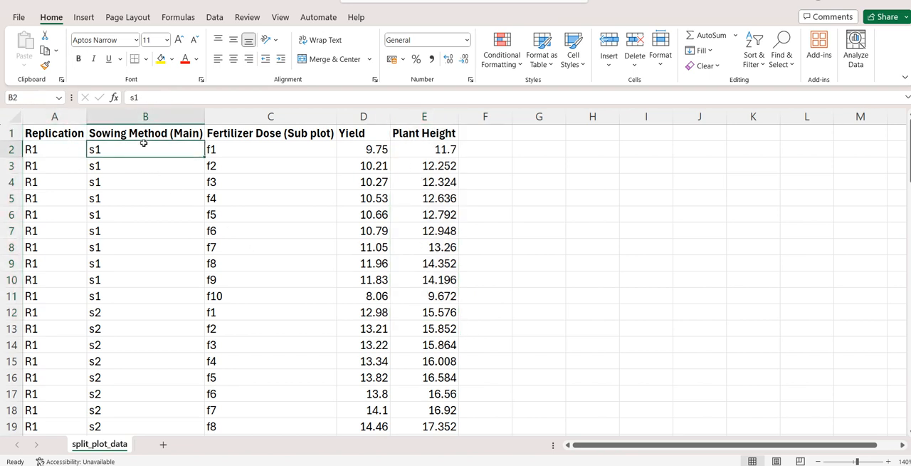
{"action": "left_click", "coordinate": [168, 129]}
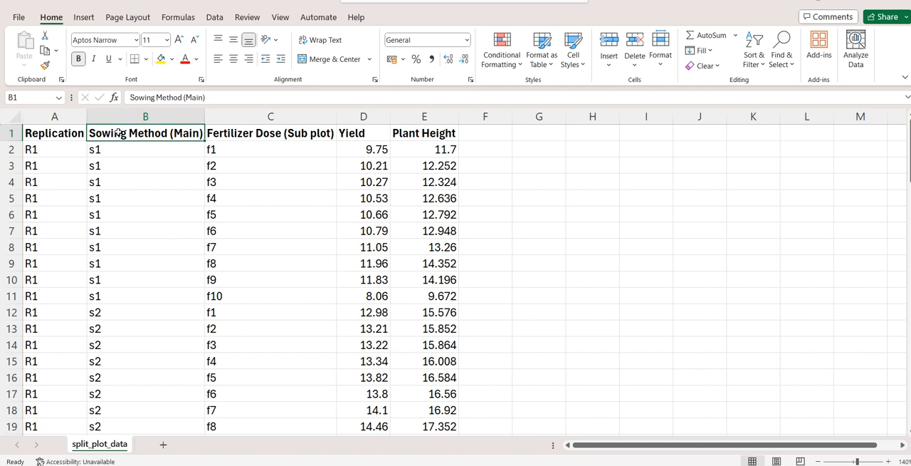
{"action": "left_click", "coordinate": [168, 150]}
{"action": "left_click", "coordinate": [173, 134]}
{"action": "left_click", "coordinate": [271, 134]}
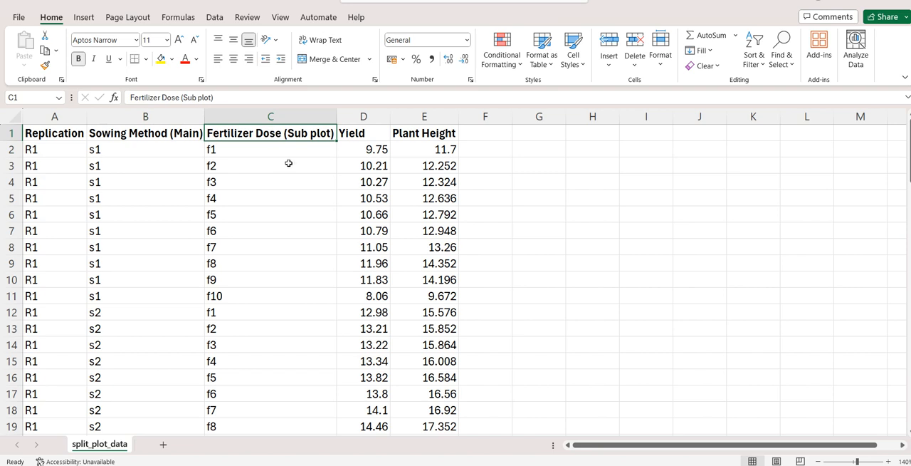
{"action": "left_click", "coordinate": [363, 132]}
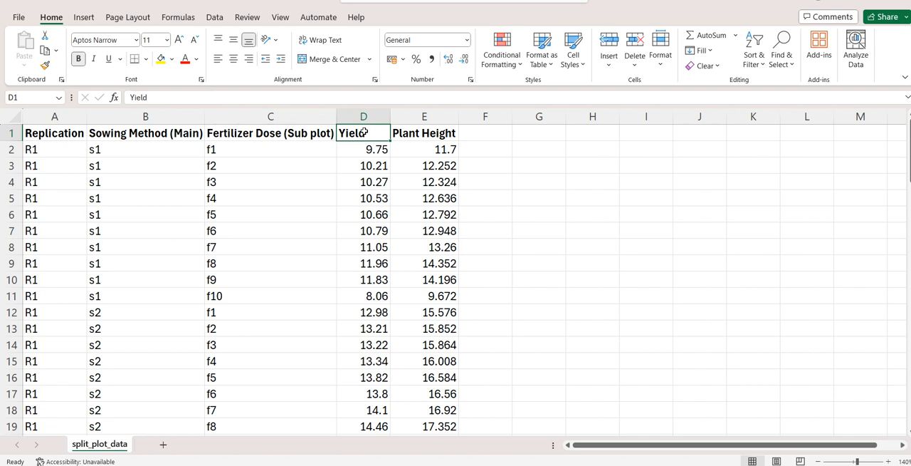
{"action": "left_click", "coordinate": [403, 131]}
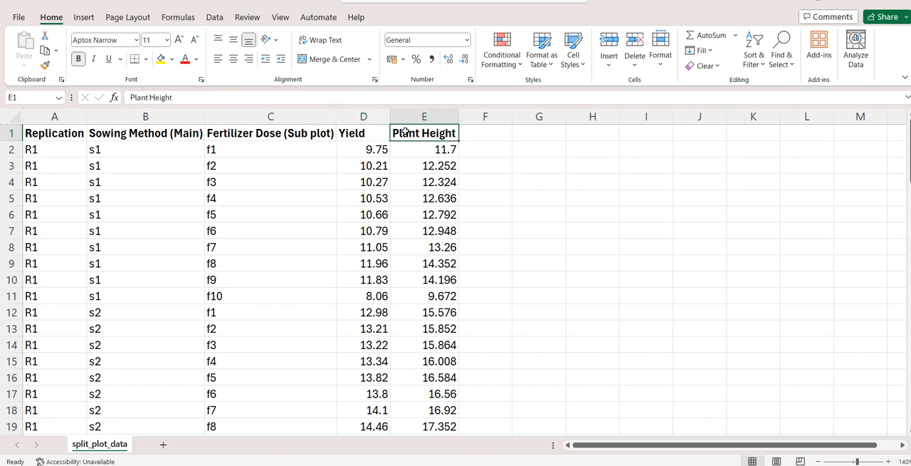
{"action": "left_click", "coordinate": [474, 134]}
{"action": "left_click", "coordinate": [559, 130]}
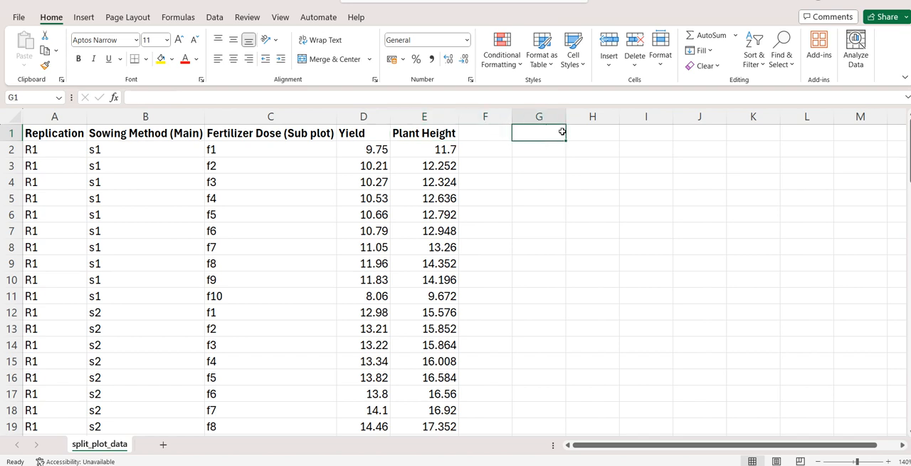
{"action": "left_click", "coordinate": [640, 129]}
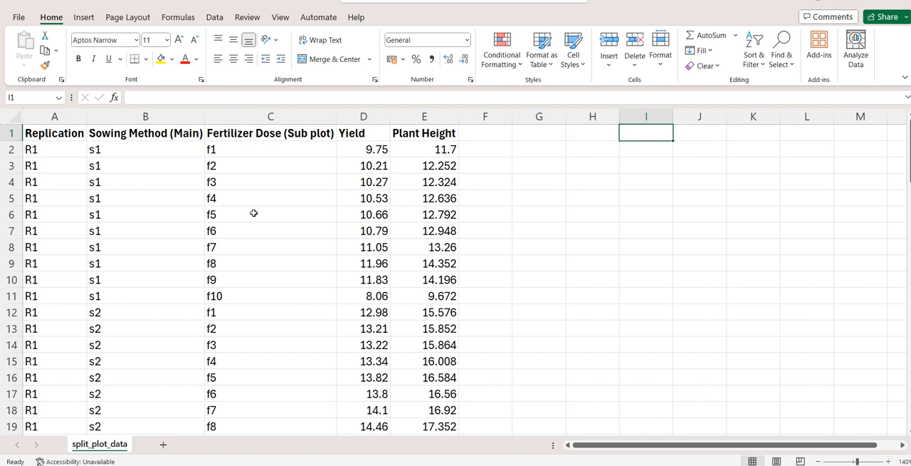
Step: Close split_plot_data.csv without saving the changes
{"action": "left_click", "coordinate": [68, 255]}
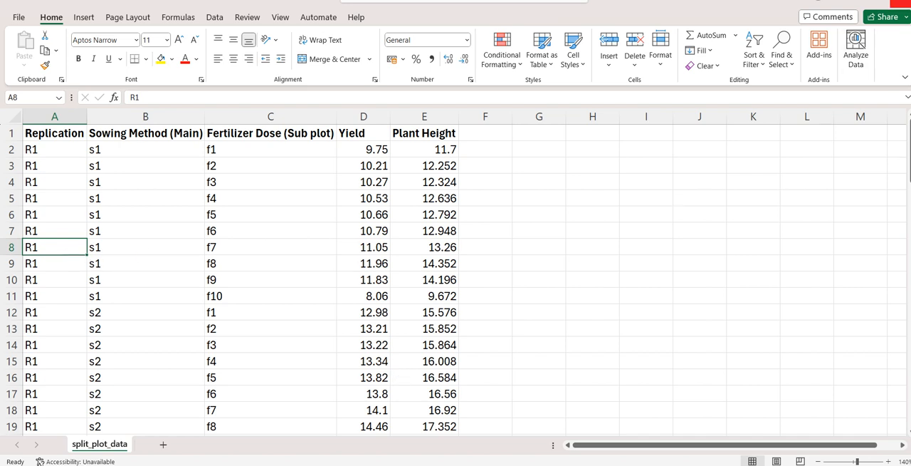
{"action": "left_click", "coordinate": [901, 5]}
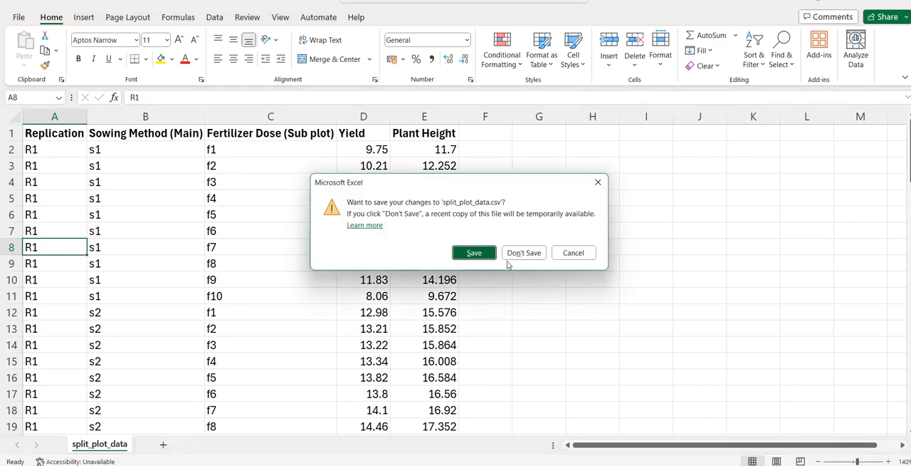
{"action": "left_click", "coordinate": [515, 257]}
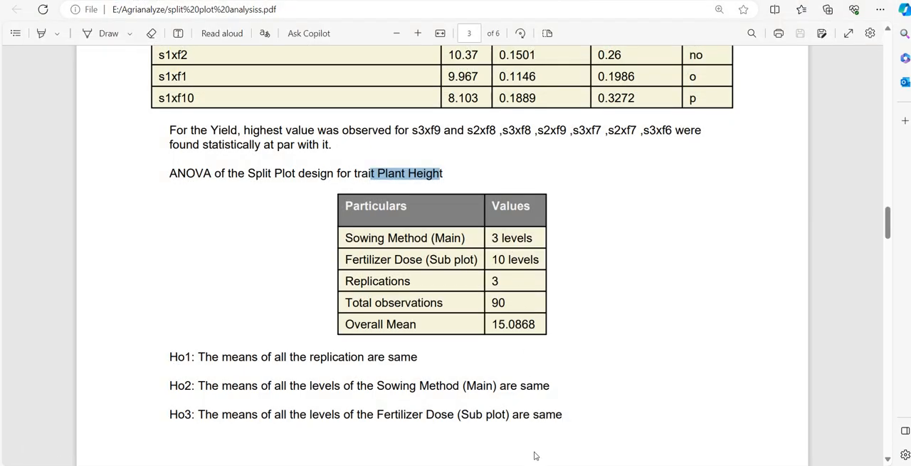
Step: Switch to agrianalyze.com in the Brave browser and open the Split Plot 1,1 (Simple Split) Analysis tool from the Design of Experiments tools
{"action": "left_click", "coordinate": [381, 465]}
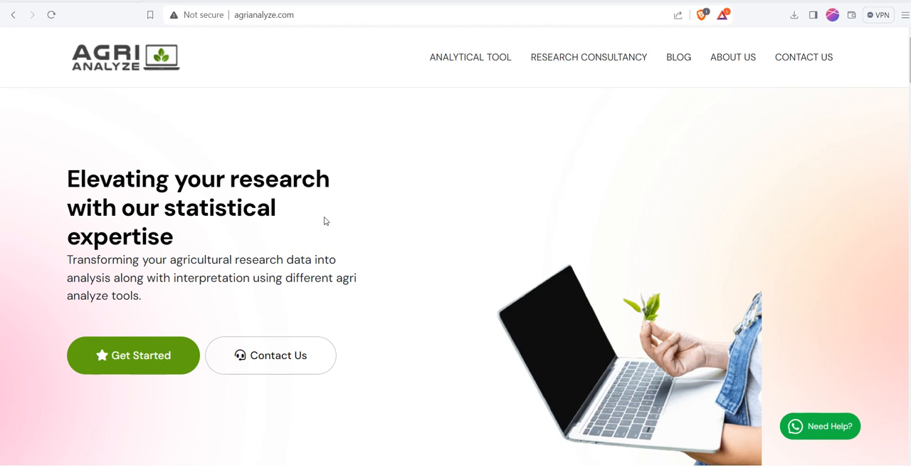
{"action": "left_click", "coordinate": [318, 23]}
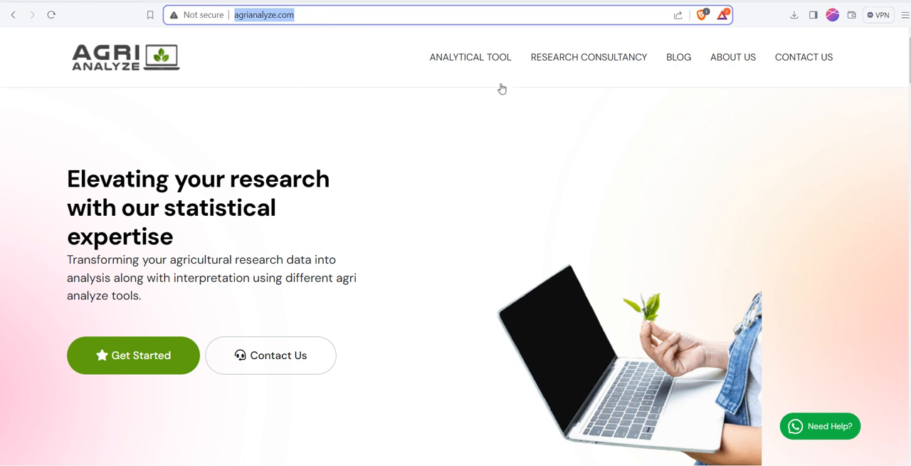
{"action": "mouse_move", "coordinate": [452, 62]}
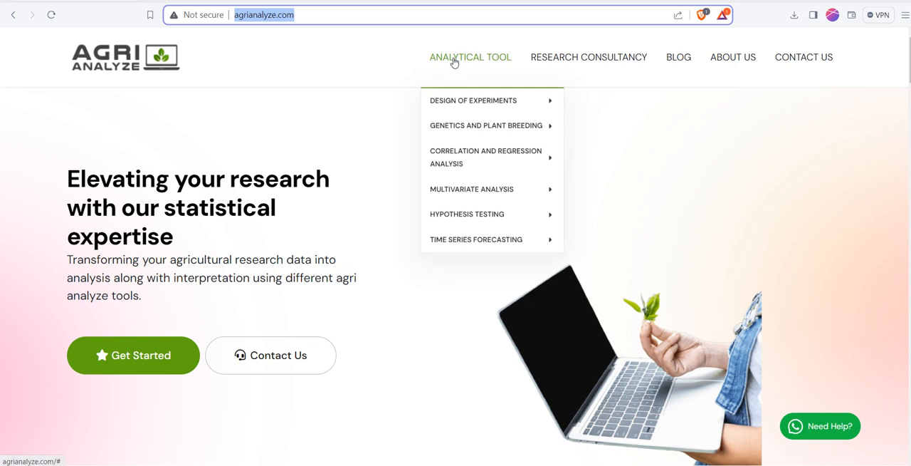
{"action": "mouse_move", "coordinate": [460, 98]}
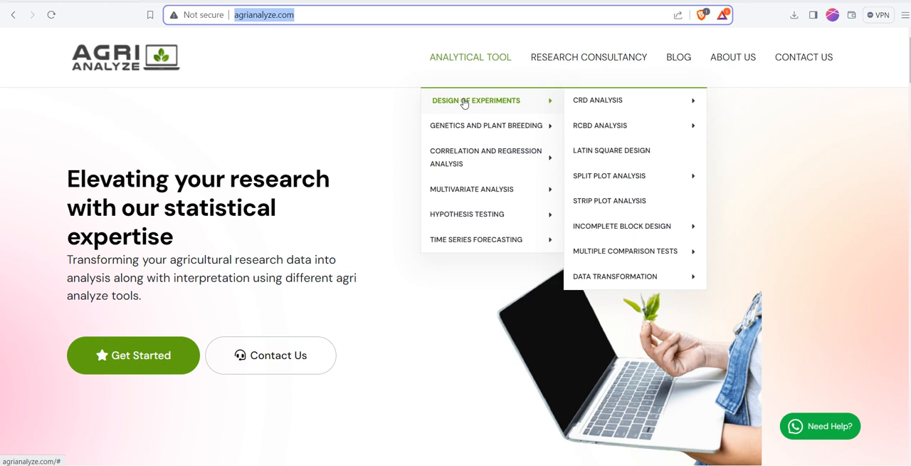
{"action": "mouse_move", "coordinate": [631, 181]}
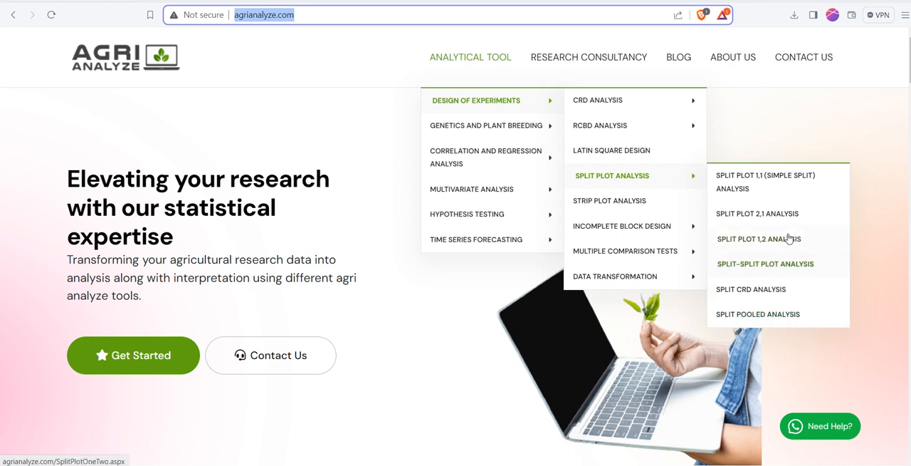
{"action": "left_click", "coordinate": [790, 186]}
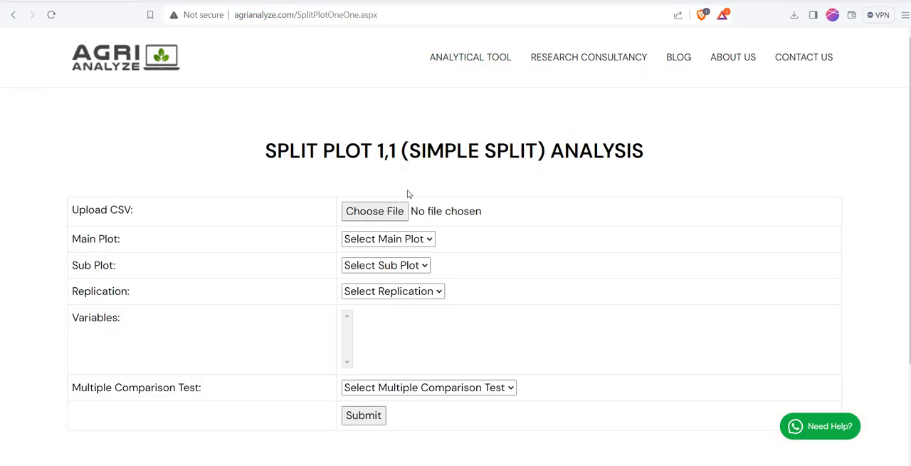
Step: Upload the split_plot_data file from the Agrianalyze folder as the CSV for the split plot analysis
{"action": "left_click", "coordinate": [385, 209]}
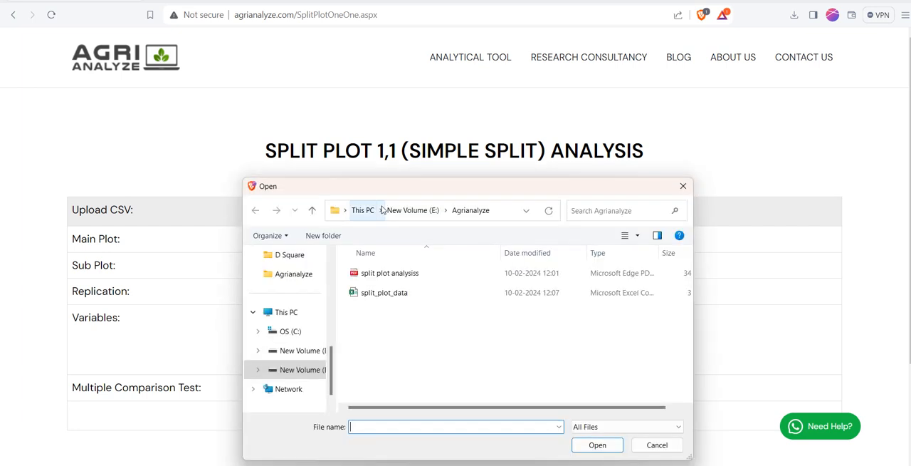
{"action": "left_click", "coordinate": [682, 189]}
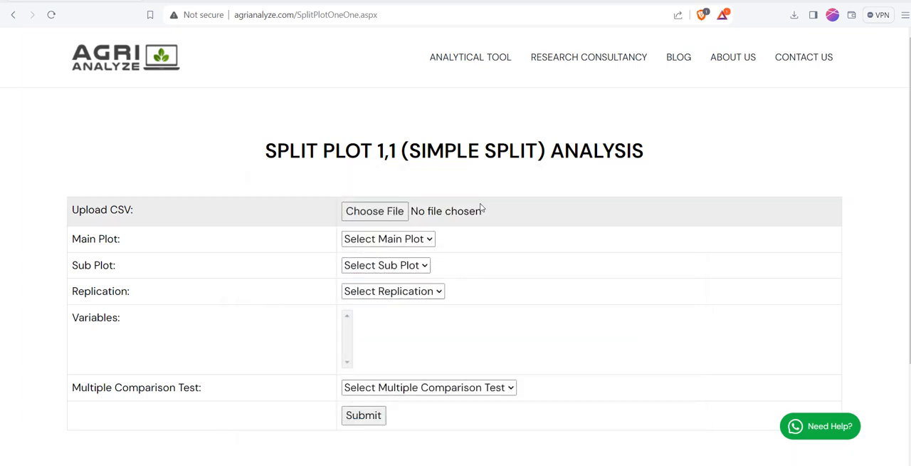
{"action": "left_click", "coordinate": [385, 214]}
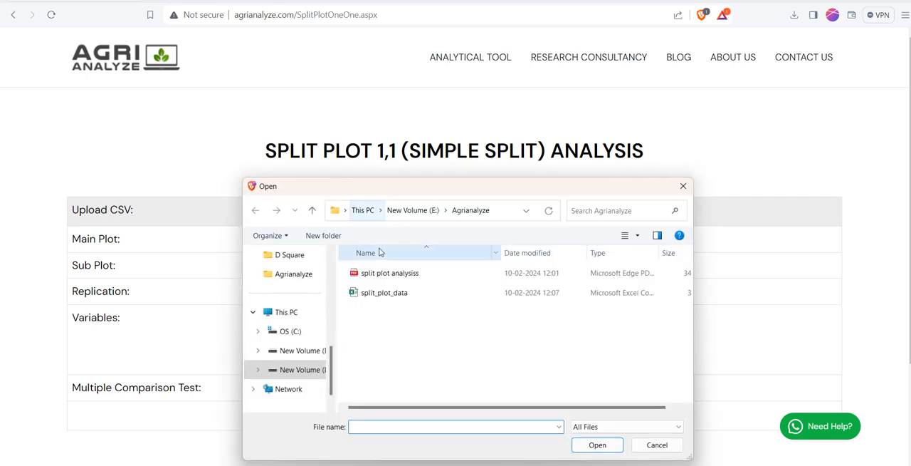
{"action": "left_click", "coordinate": [396, 294]}
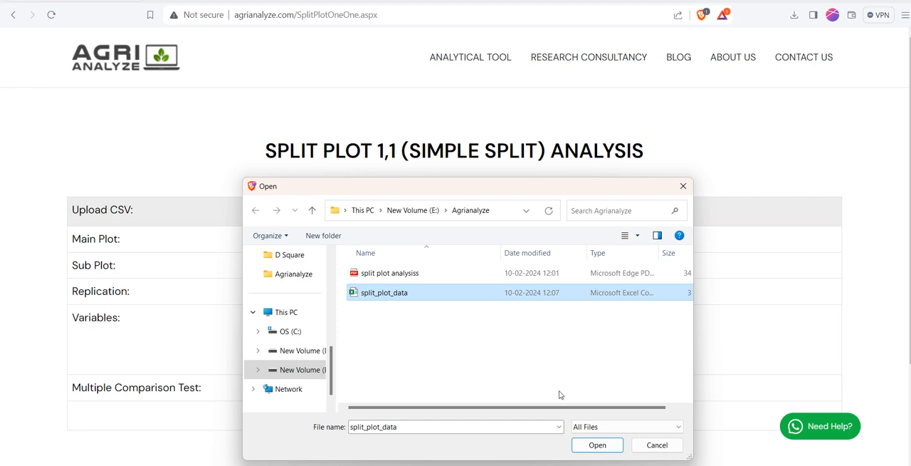
{"action": "left_click", "coordinate": [594, 444]}
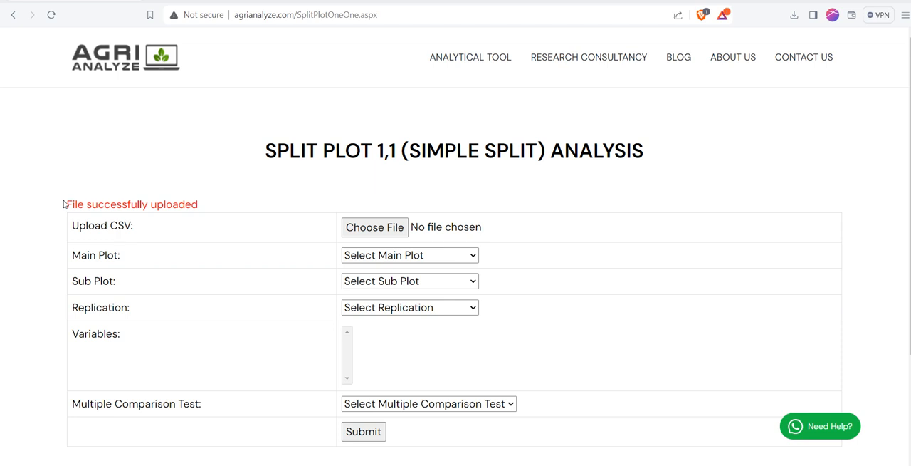
Step: Assign Sowing Method (Main) as the main plot, Fertilizer Dose (Sub plot) as the sub plot and Replication as the replication
{"action": "left_click_drag", "start_coordinate": [63, 204], "coordinate": [205, 214]}
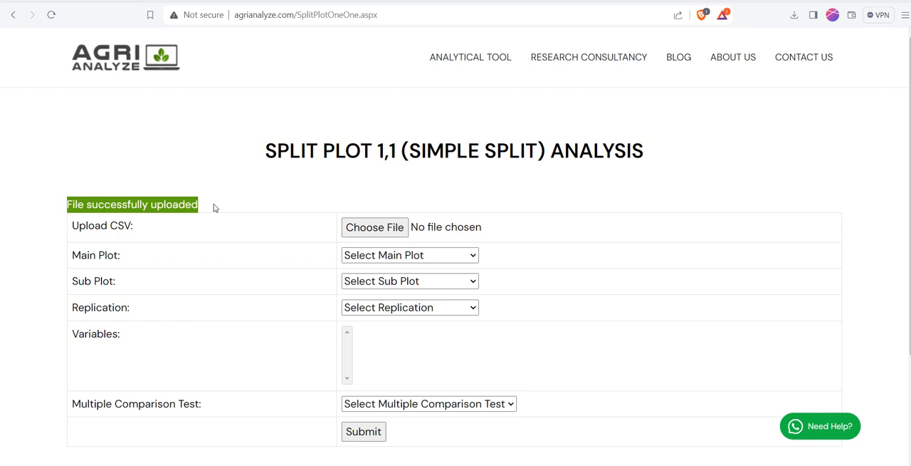
{"action": "left_click", "coordinate": [214, 207]}
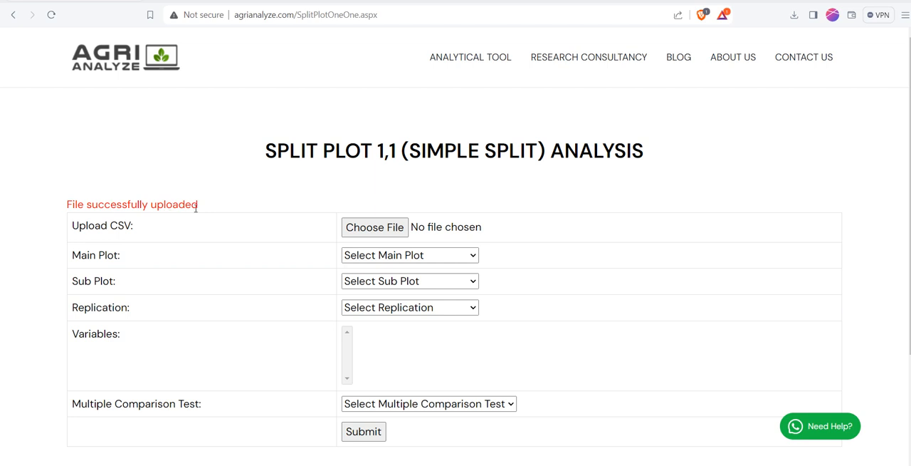
{"action": "left_click", "coordinate": [384, 259]}
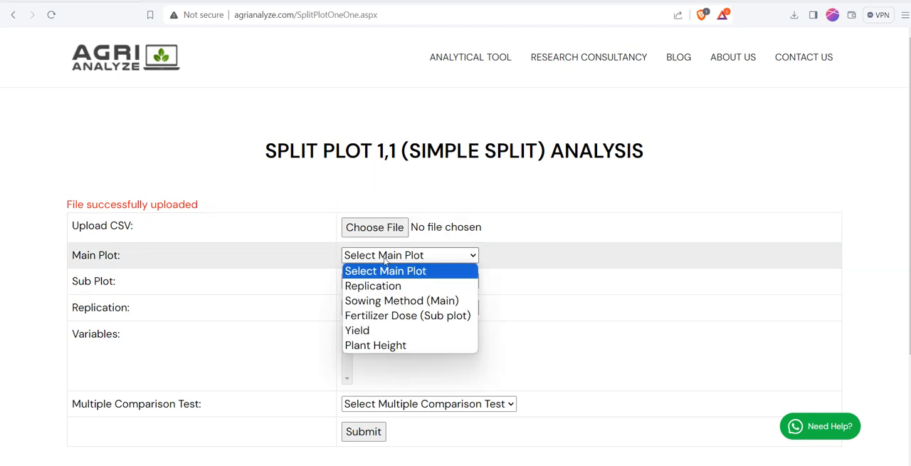
{"action": "left_click", "coordinate": [390, 301]}
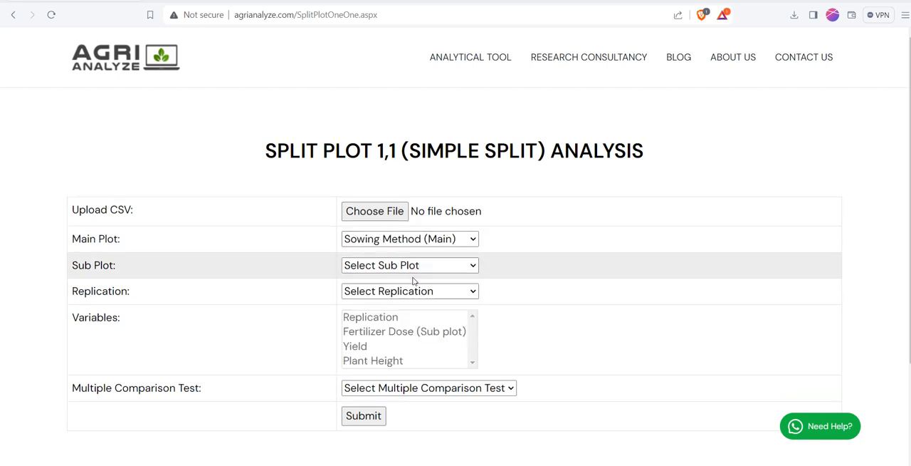
{"action": "left_click", "coordinate": [432, 265]}
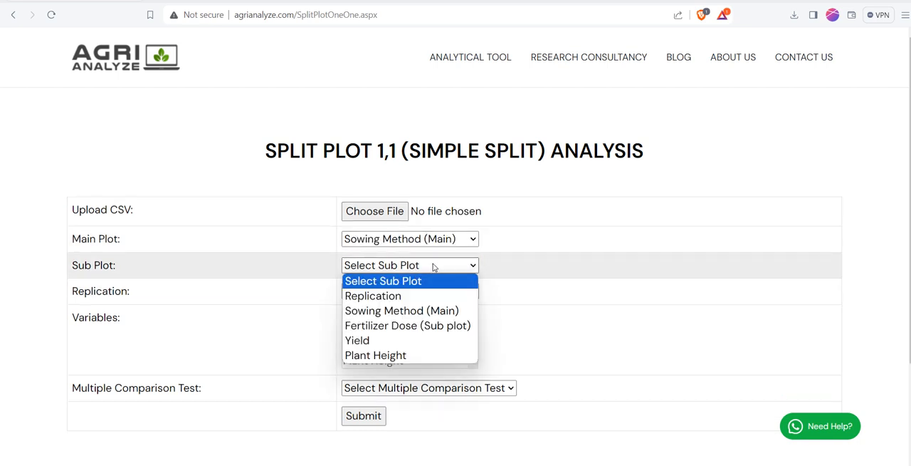
{"action": "left_click", "coordinate": [442, 326]}
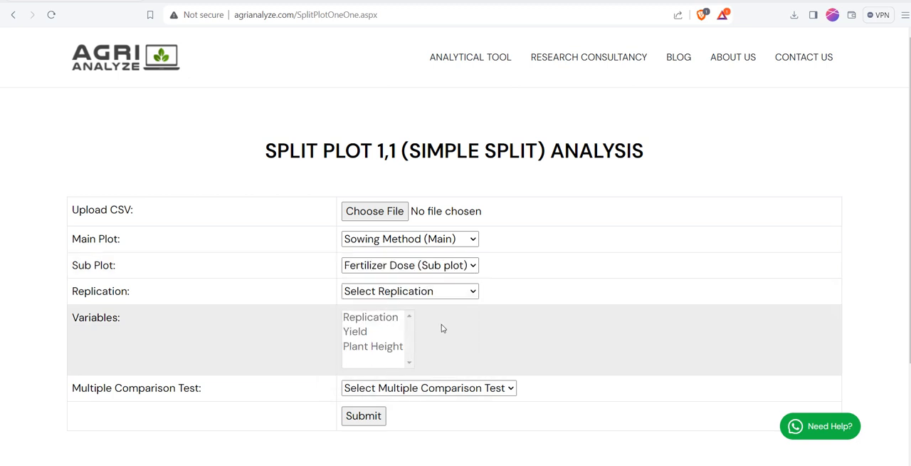
{"action": "left_click", "coordinate": [460, 293]}
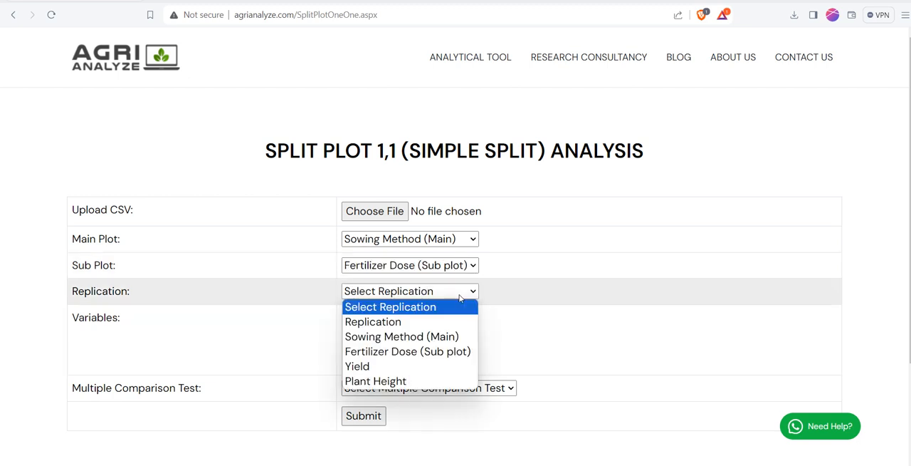
{"action": "left_click", "coordinate": [399, 323]}
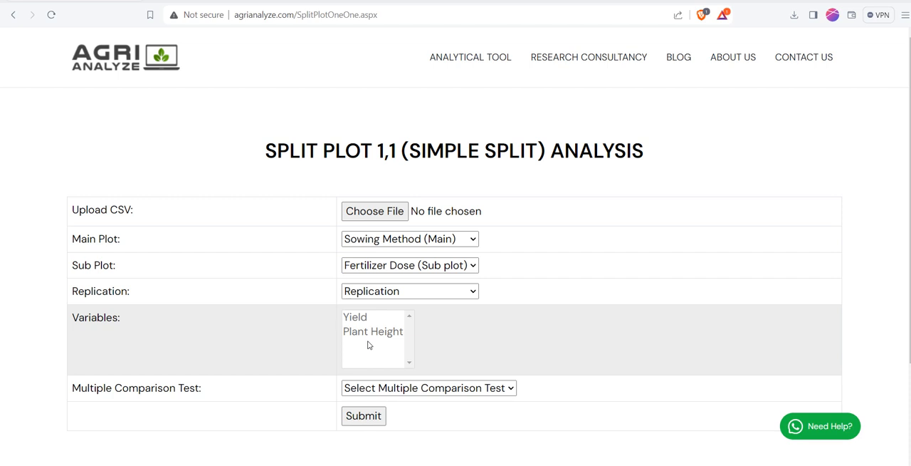
Step: Choose Least significant difference Test as the multiple comparison test, and submit the analysis through its summary page
{"action": "left_click", "coordinate": [375, 389]}
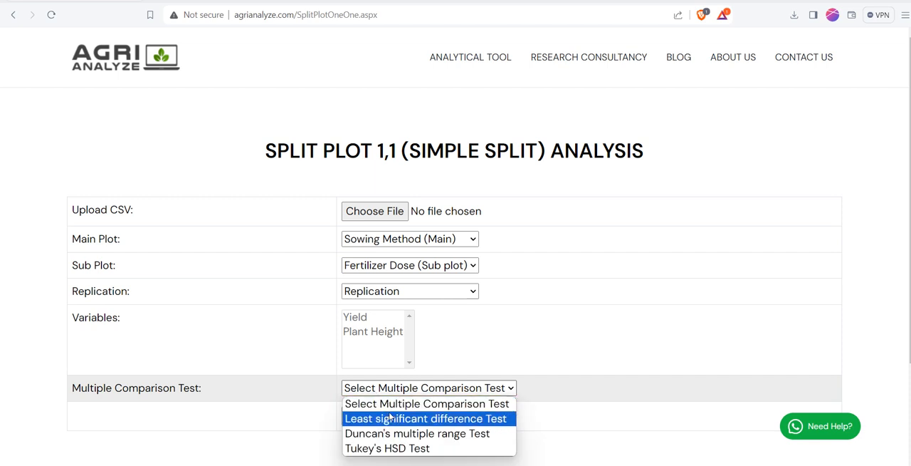
{"action": "left_click", "coordinate": [390, 418]}
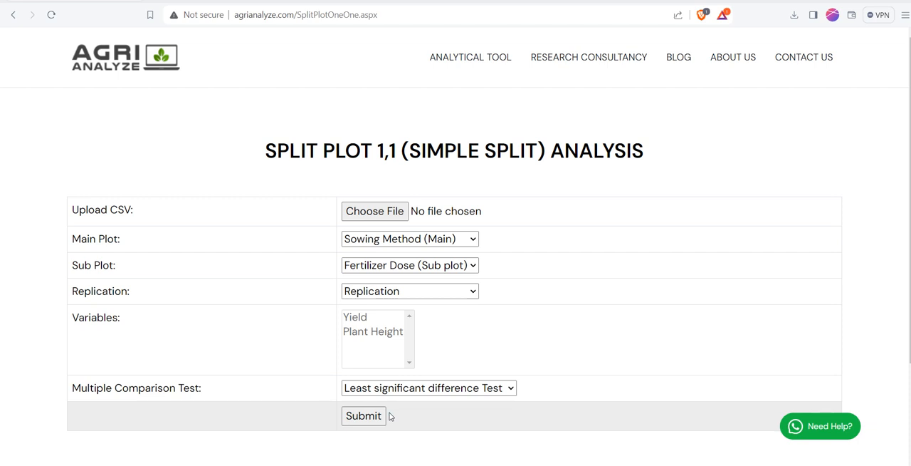
{"action": "left_click", "coordinate": [416, 394]}
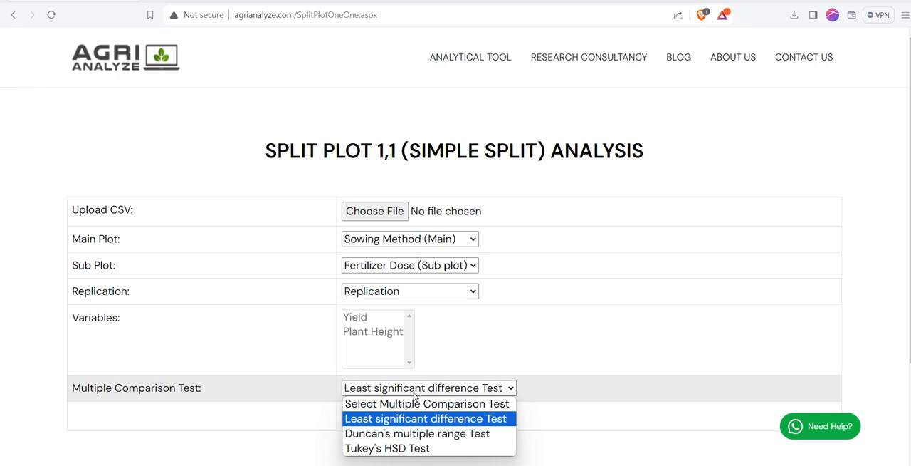
{"action": "left_click", "coordinate": [413, 393]}
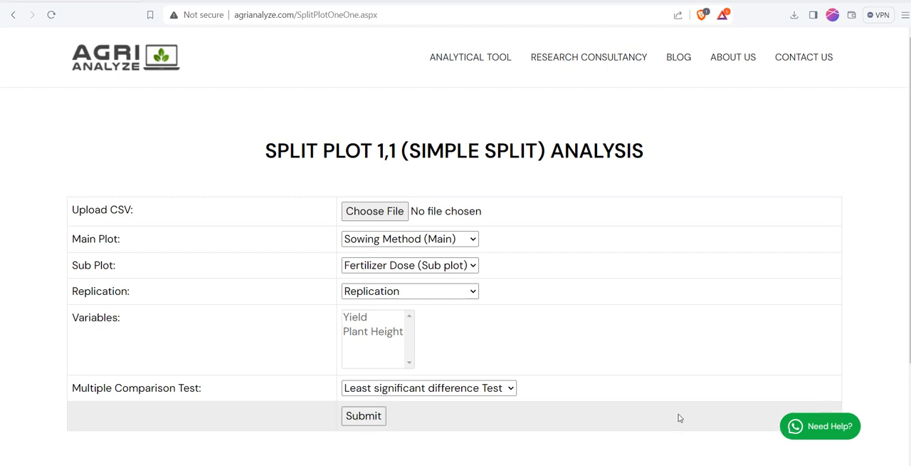
{"action": "left_click", "coordinate": [364, 415]}
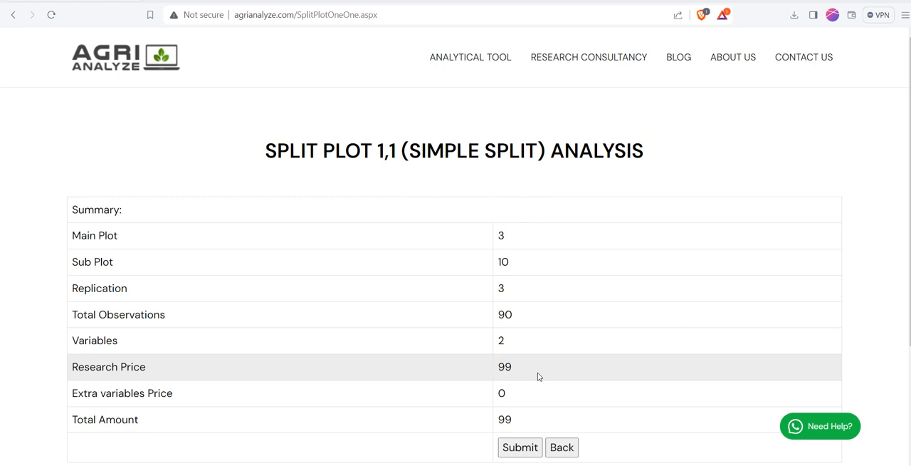
{"action": "left_click", "coordinate": [522, 447]}
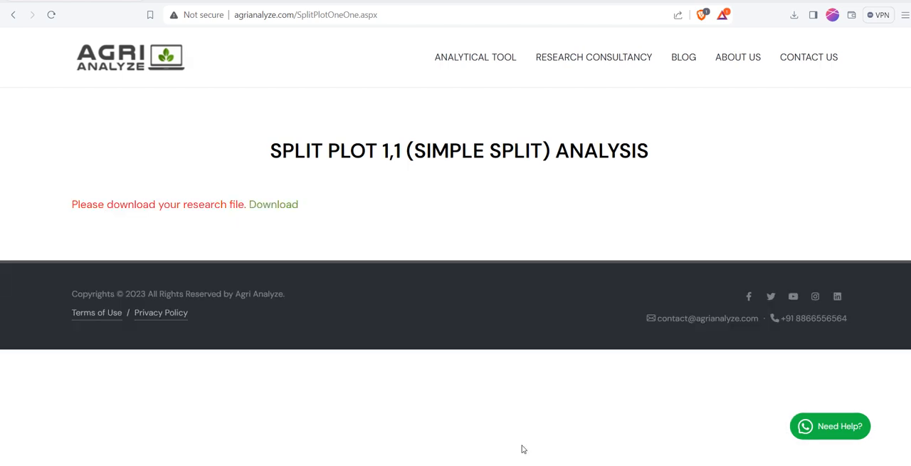
Step: Download the research file as a PDF to the Agrianalyze folder and open it
{"action": "left_click", "coordinate": [284, 207]}
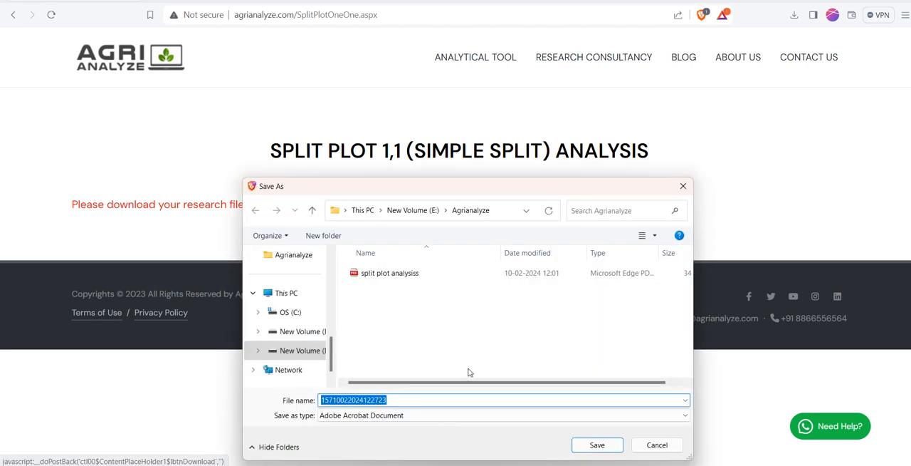
{"action": "left_click", "coordinate": [595, 445]}
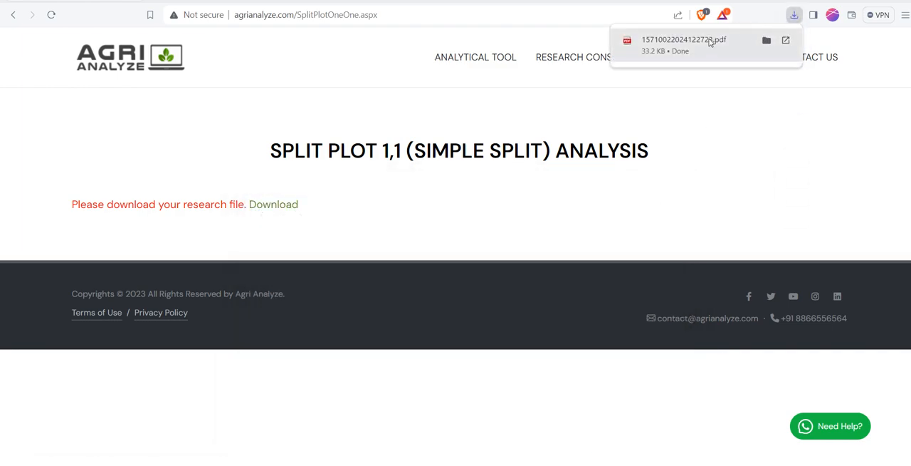
{"action": "left_click", "coordinate": [706, 44]}
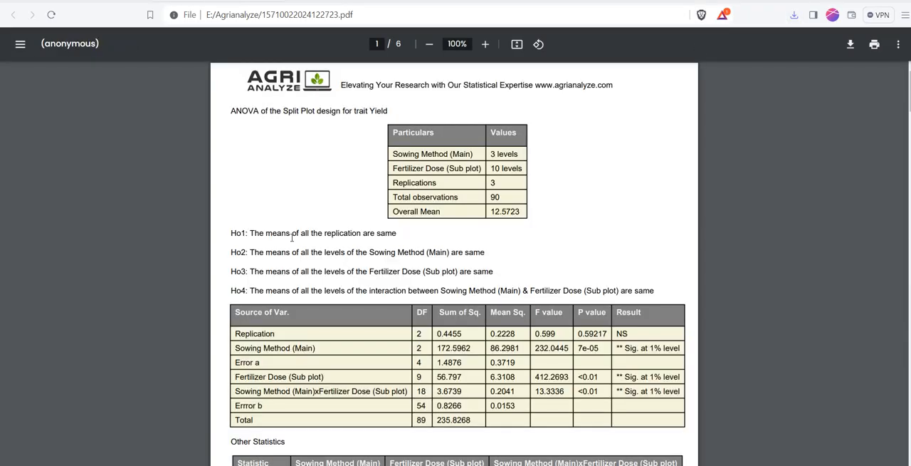
Step: Read the enlarged Yield report from the ANOVA and Other Statistics tables through the interpretation to the LSD test for Sowing Method (Main)
{"action": "key", "text": "ctrl+plus"}
{"action": "key", "text": "ctrl+plus"}
{"action": "key", "text": "ctrl+plus"}
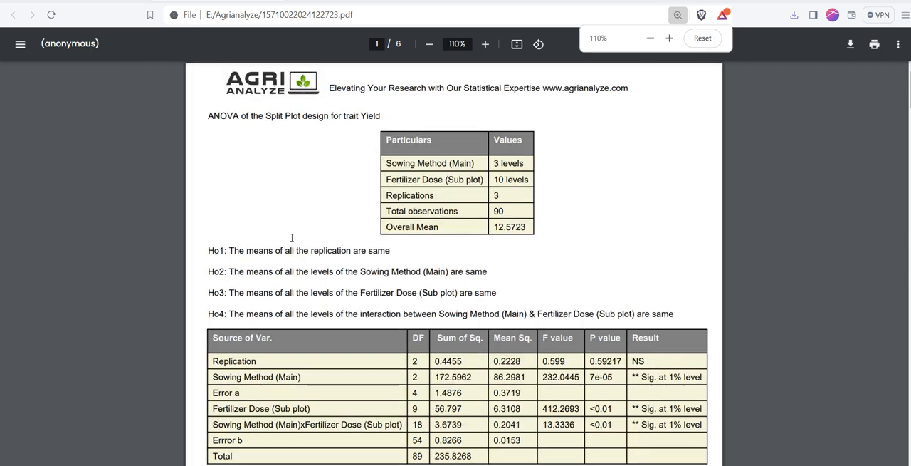
{"action": "key", "text": "ctrl+plus"}
{"action": "key", "text": "ctrl+plus"}
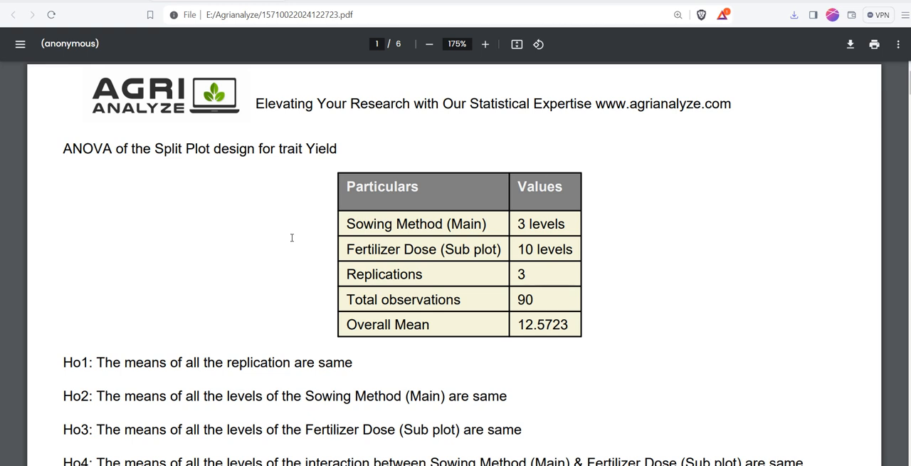
{"action": "scroll", "coordinate": [207, 233], "scroll_direction": "down", "scroll_amount": 8}
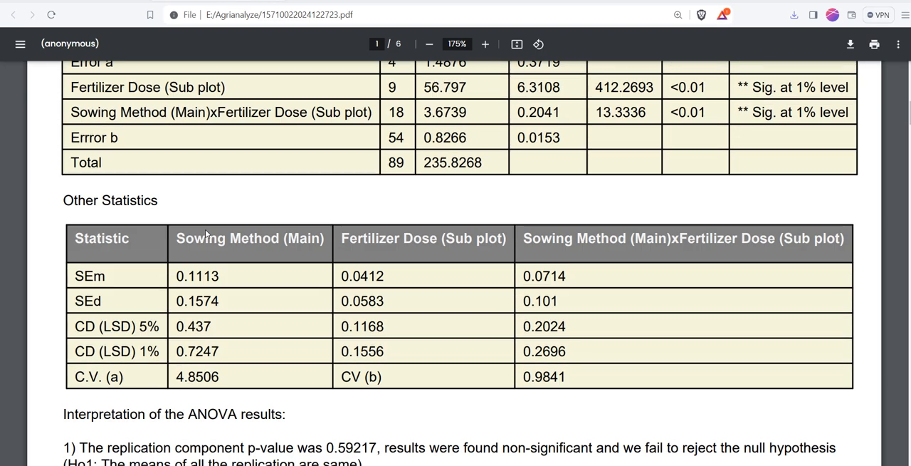
{"action": "scroll", "coordinate": [205, 229], "scroll_direction": "down", "scroll_amount": 4}
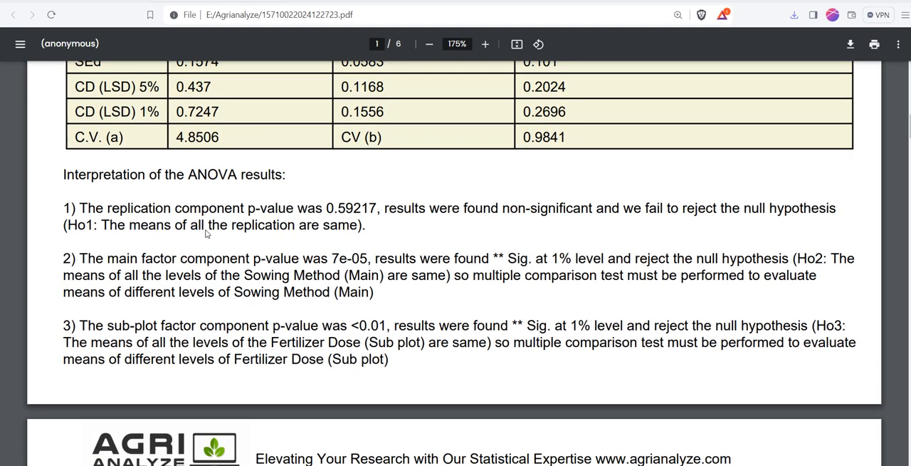
{"action": "scroll", "coordinate": [205, 233], "scroll_direction": "down", "scroll_amount": 1}
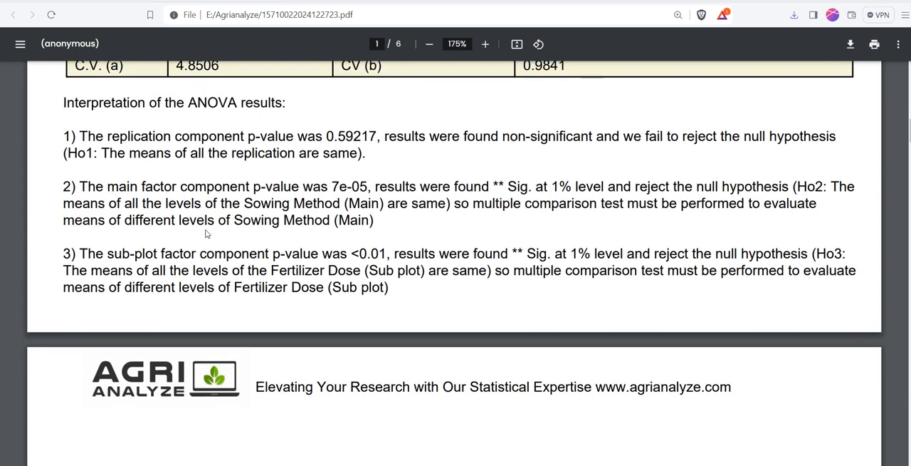
{"action": "scroll", "coordinate": [206, 234], "scroll_direction": "down", "scroll_amount": 1}
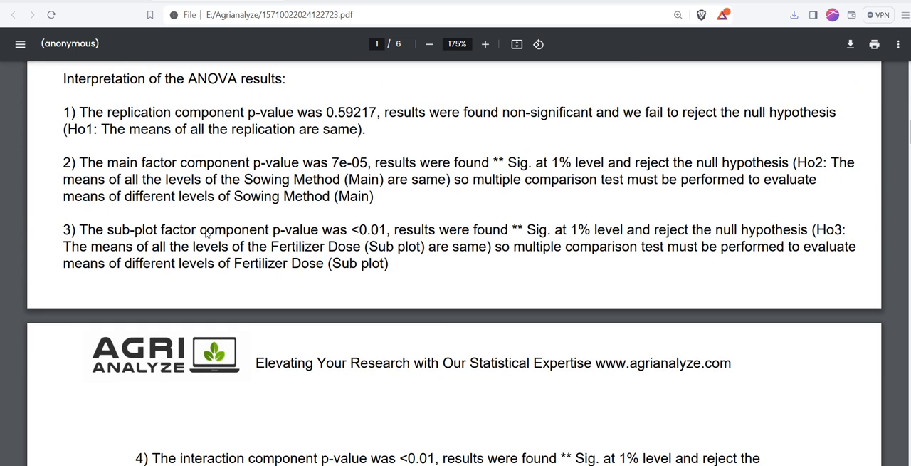
{"action": "scroll", "coordinate": [206, 233], "scroll_direction": "down", "scroll_amount": 3}
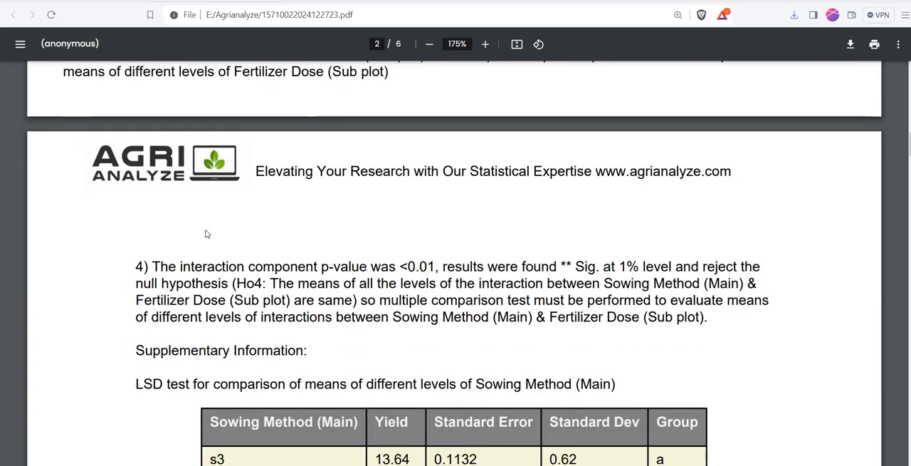
{"action": "scroll", "coordinate": [207, 233], "scroll_direction": "down", "scroll_amount": 3}
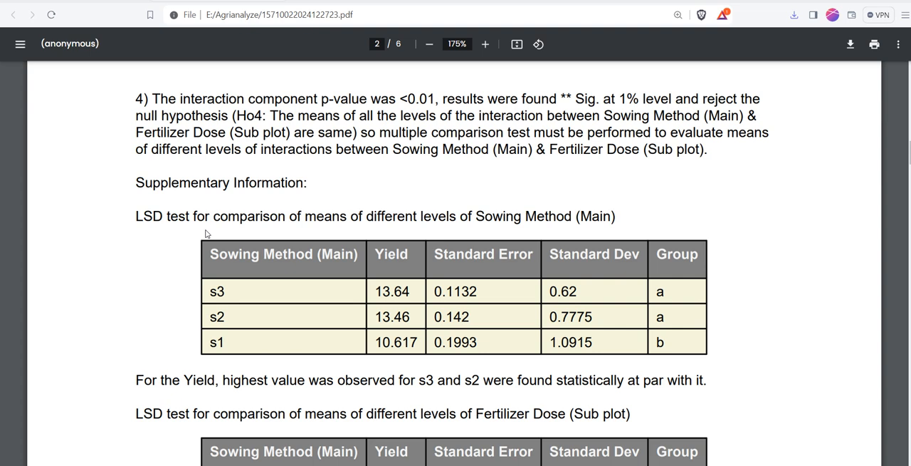
Step: Return to the Split Plot 1,1 analysis page and view the analytical tools list and the contact details in the footer
{"action": "left_click", "coordinate": [78, 1]}
{"action": "mouse_move", "coordinate": [455, 75]}
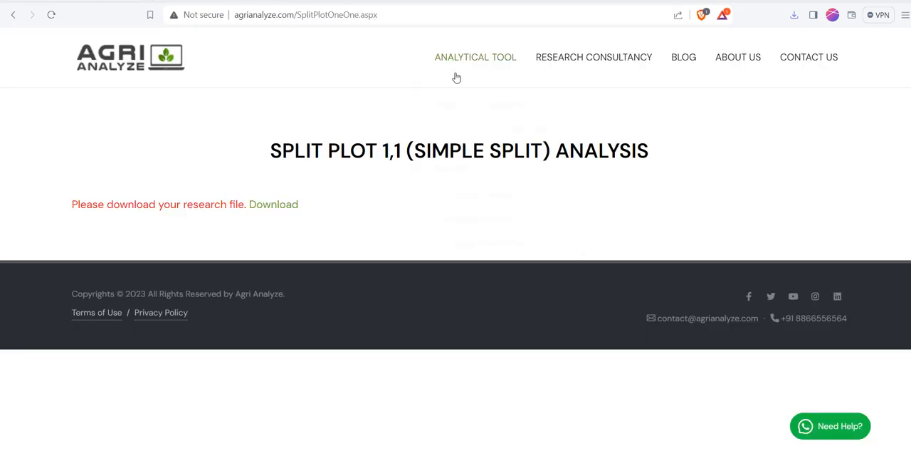
{"action": "mouse_move", "coordinate": [526, 158]}
{"action": "left_click_drag", "start_coordinate": [793, 318], "coordinate": [852, 317]}
{"action": "left_click", "coordinate": [715, 370]}
{"action": "left_click", "coordinate": [668, 465]}
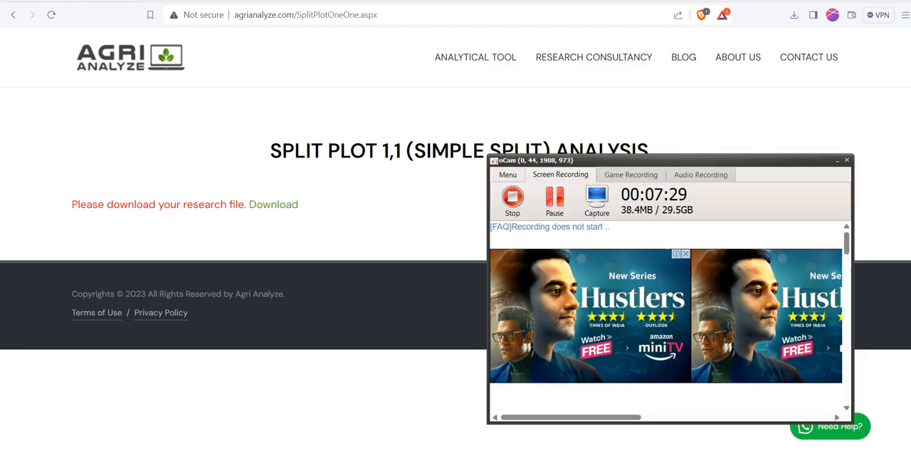